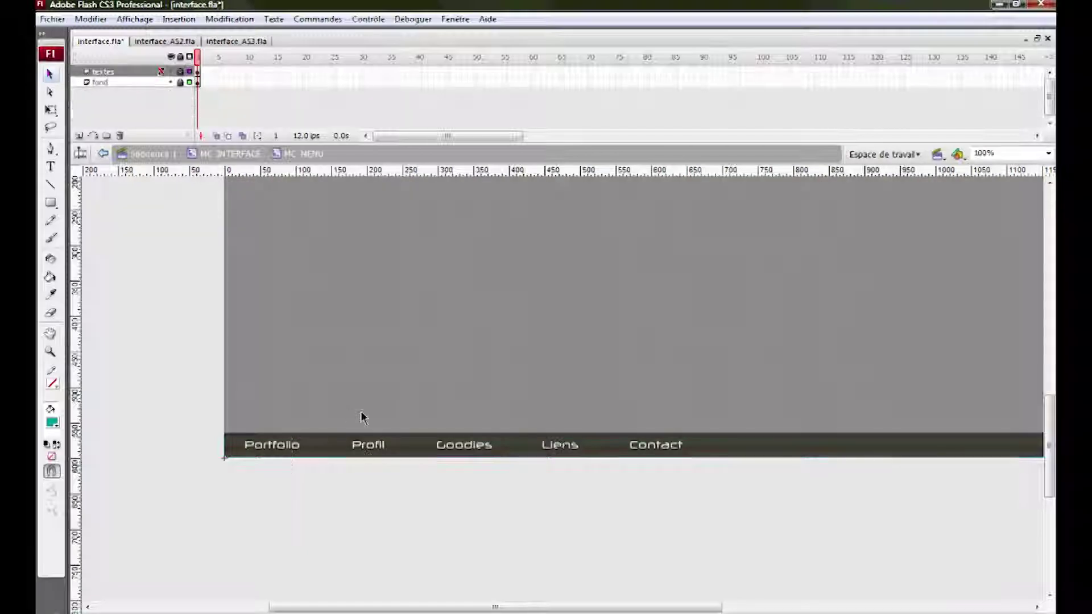
Add a layer named "boutons" above the textes layer in the MC MENU clip
{"action": "left_click", "coordinate": [50, 351]}
{"action": "left_click_drag", "start_coordinate": [205, 390], "coordinate": [725, 494]}
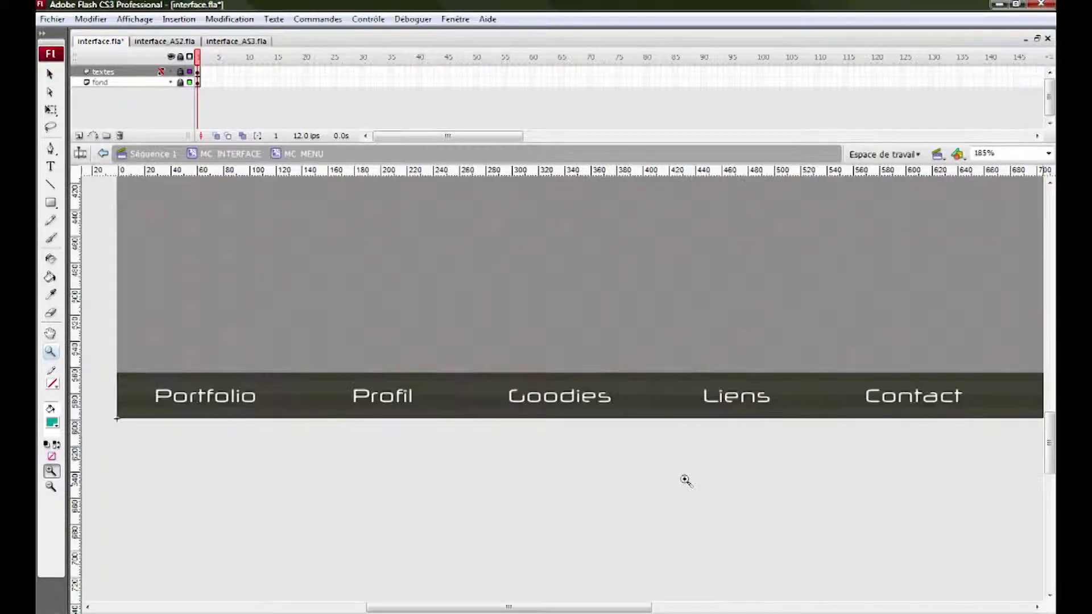
{"action": "left_click", "coordinate": [51, 74]}
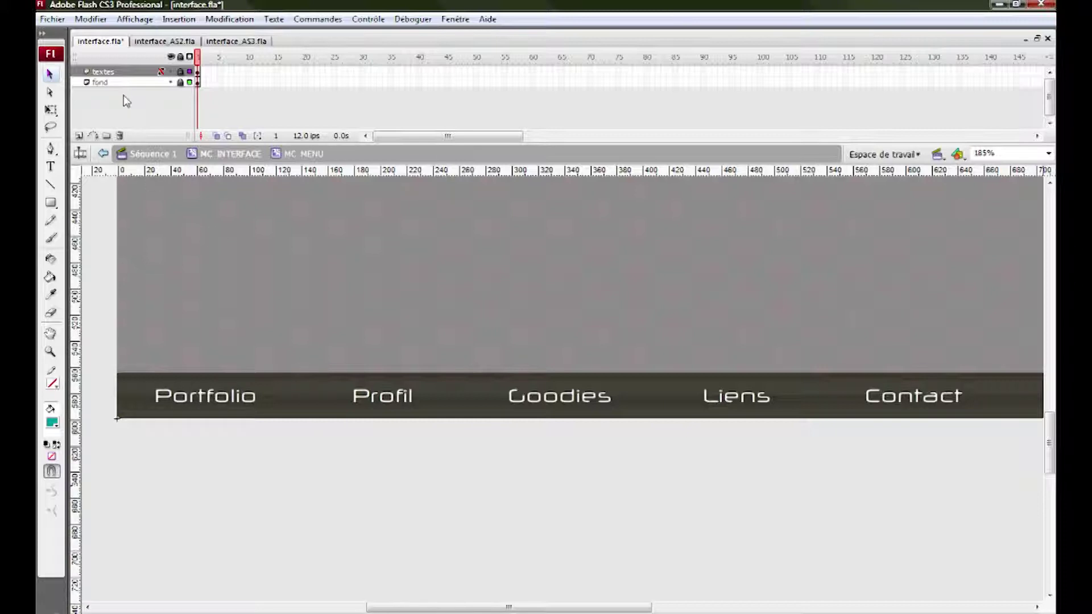
{"action": "left_click", "coordinate": [79, 136]}
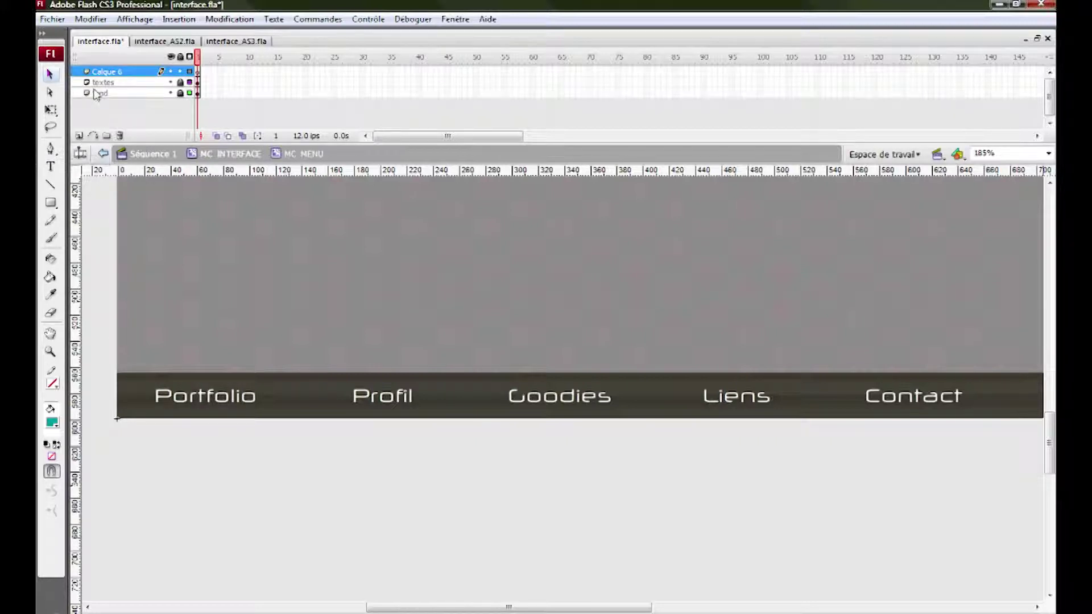
{"action": "double_click", "coordinate": [104, 71]}
{"action": "type", "text": "boutons"}
{"action": "key", "text": "Return"}
Draw a teal rectangle about 96 by 35 px over the Portfolio label on the boutons layer and nudge it slightly left
{"action": "left_click", "coordinate": [50, 204]}
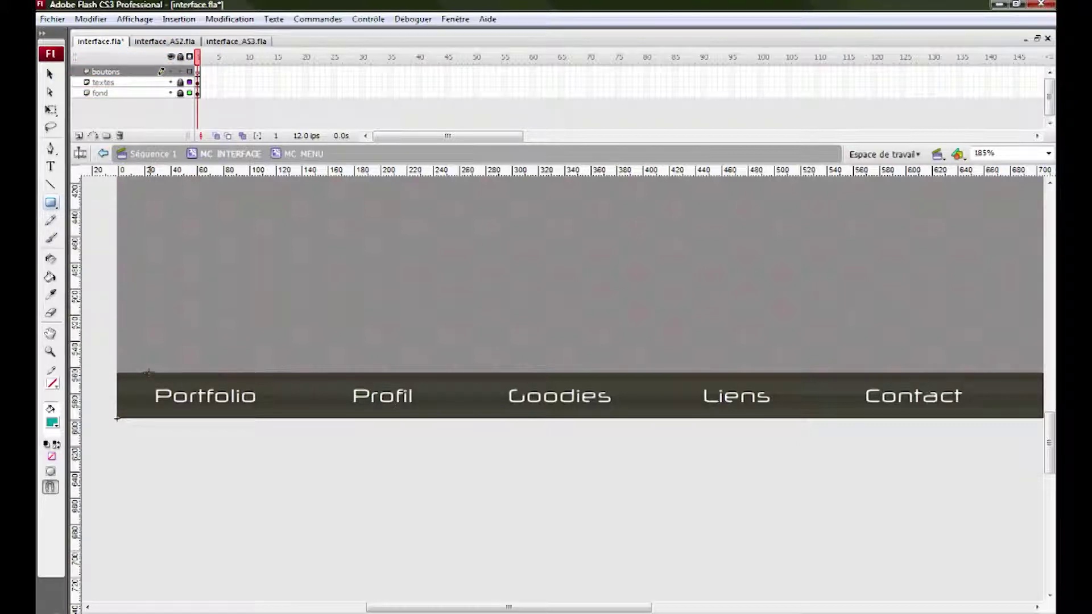
{"action": "mouse_move", "coordinate": [148, 372]}
{"action": "left_mouse_down"}
{"action": "mouse_move", "coordinate": [208, 392]}
{"action": "mouse_move", "coordinate": [186, 398]}
{"action": "mouse_move", "coordinate": [274, 419]}
{"action": "left_mouse_up"}
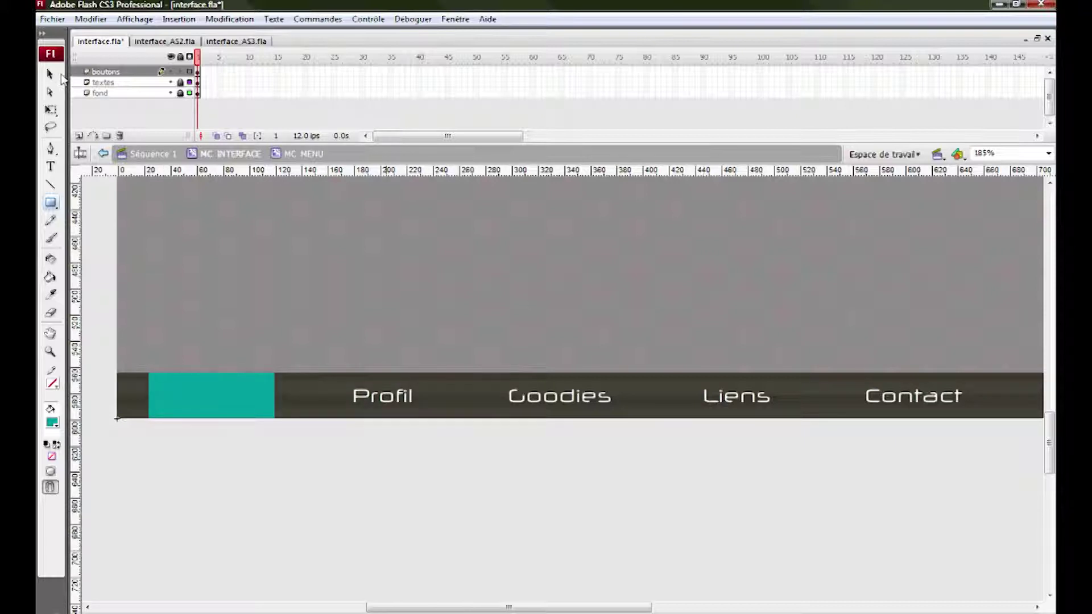
{"action": "left_click", "coordinate": [50, 74]}
{"action": "left_click", "coordinate": [254, 394]}
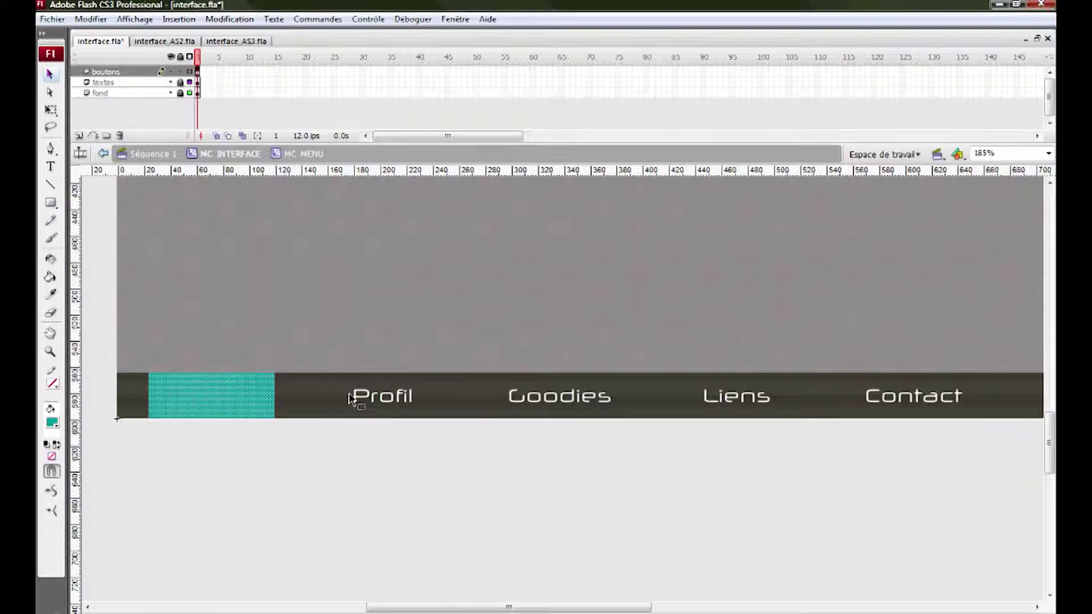
{"action": "key", "text": "Left"}
{"action": "key", "text": "Left"}
Convert the teal rectangle over Portfolio into a button symbol named B_BOUTON
{"action": "left_click", "coordinate": [227, 19]}
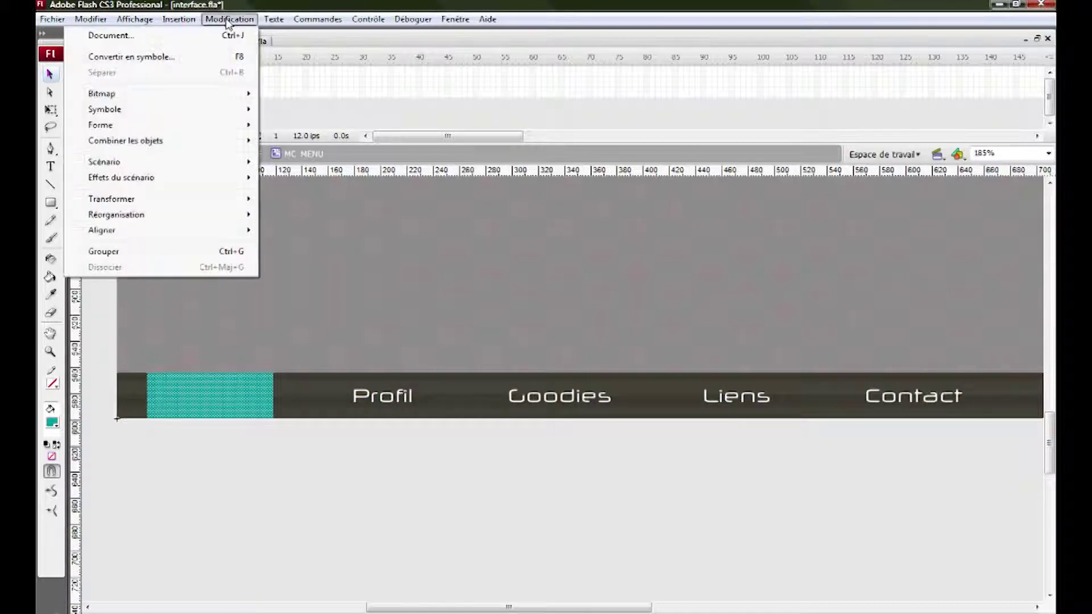
{"action": "left_click", "coordinate": [214, 56]}
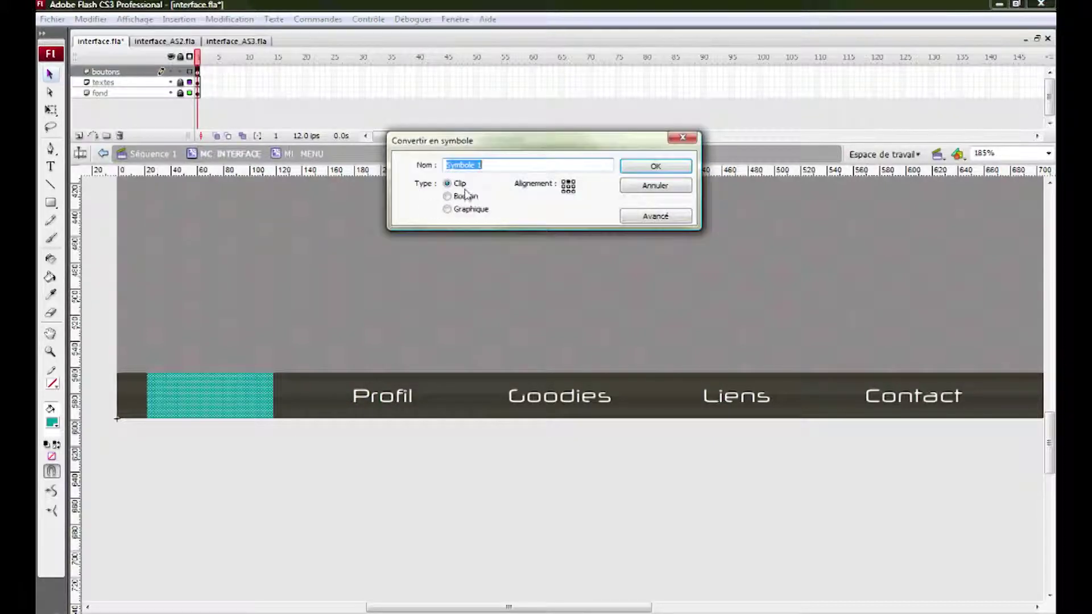
{"action": "left_click", "coordinate": [448, 196]}
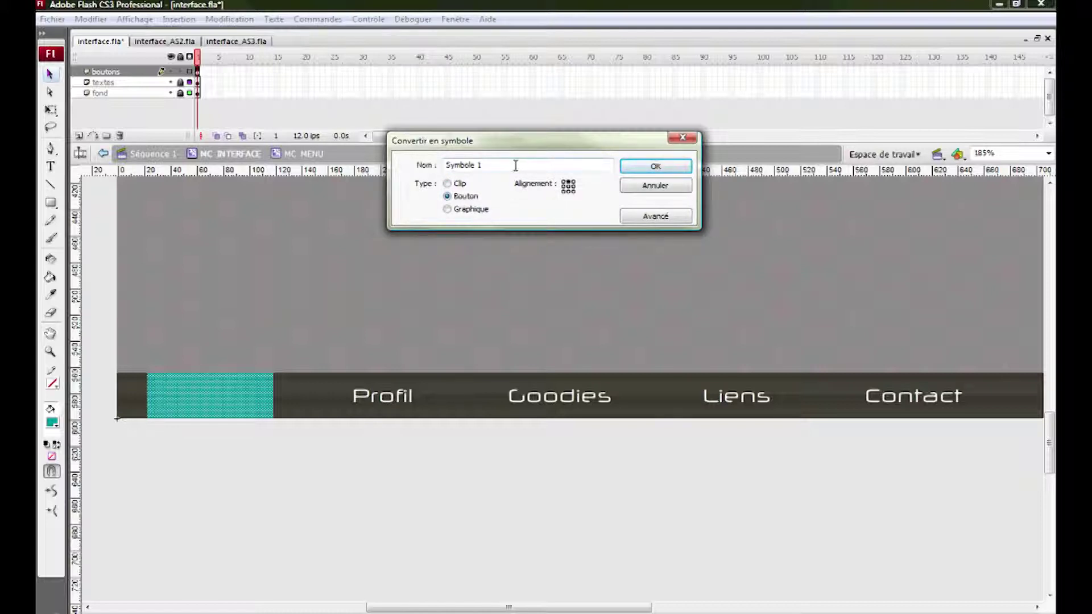
{"action": "left_click_drag", "start_coordinate": [481, 166], "coordinate": [439, 175]}
{"action": "type", "text": "B_BOUTON"}
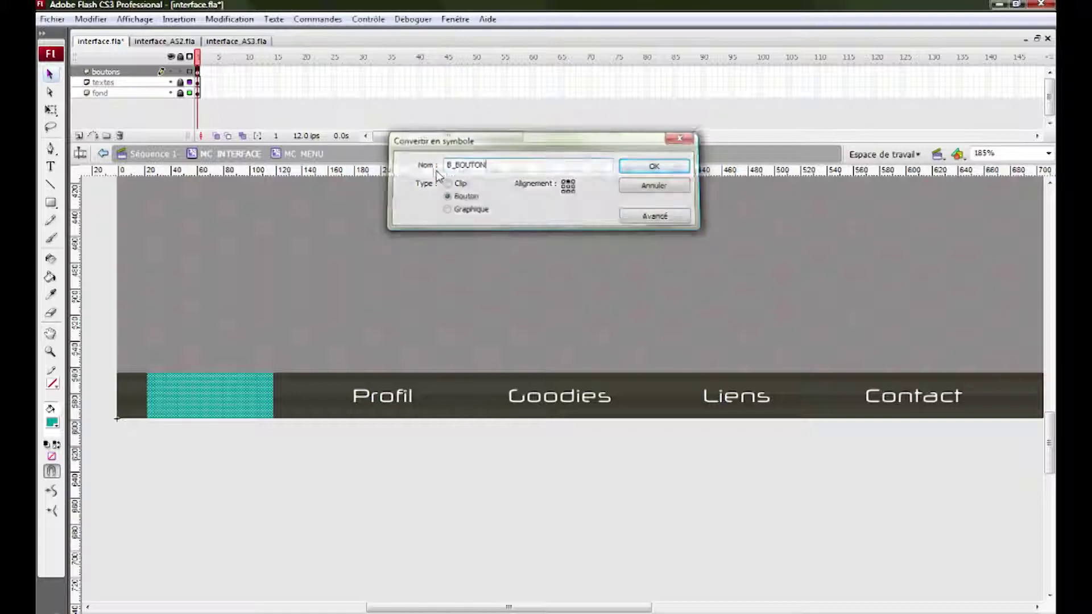
{"action": "key", "text": "Return"}
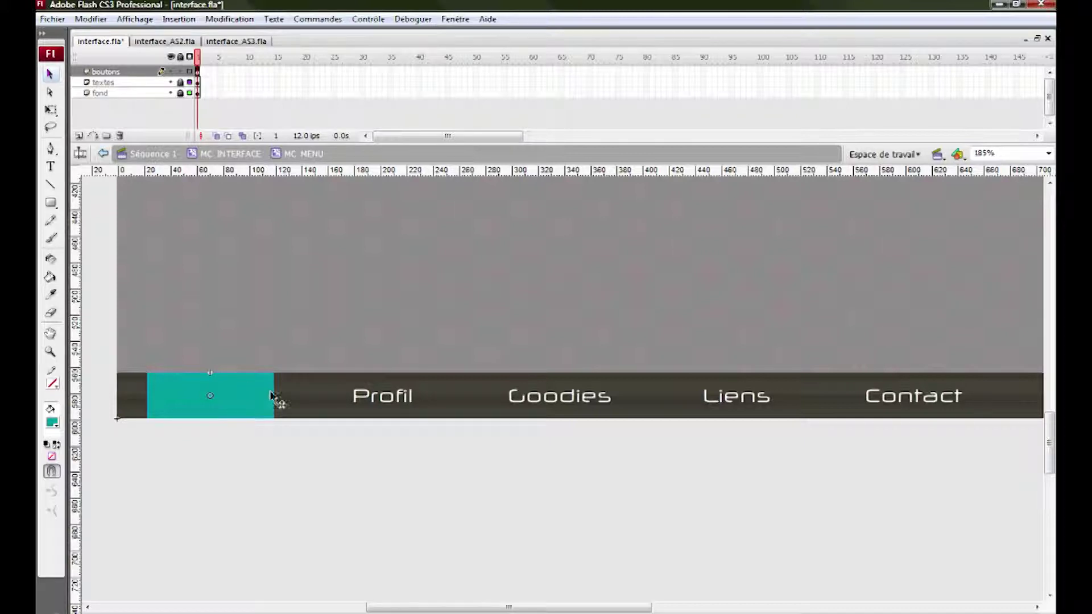
Inside B_BOUTON, move the rectangle's keyframe from the Haut state to the Cliqué state and return to MC MENU
{"action": "left_click_drag", "start_coordinate": [1056, 575], "coordinate": [646, 223]}
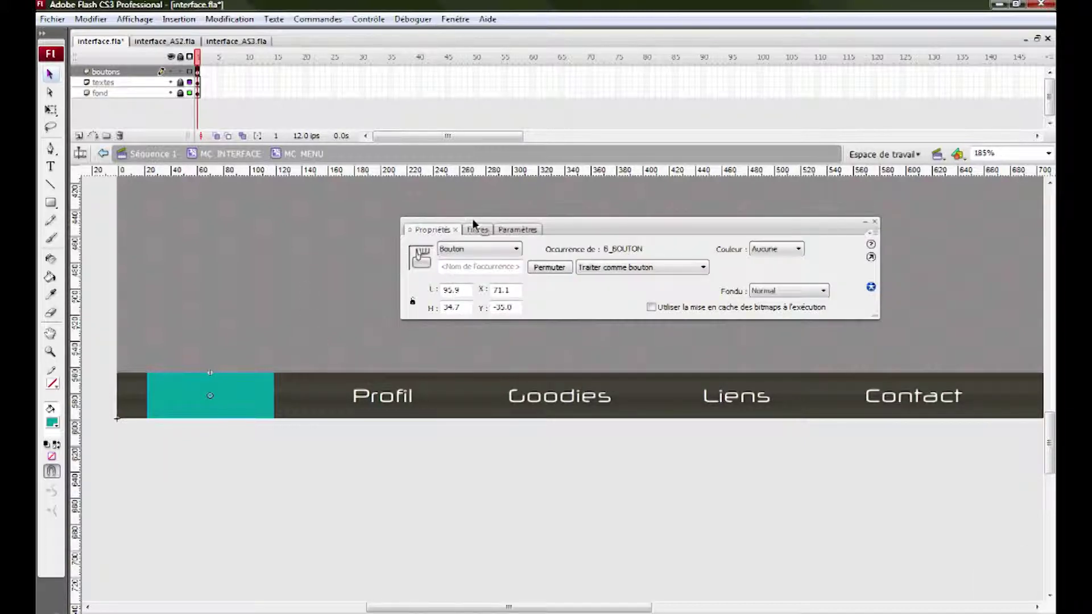
{"action": "left_click_drag", "start_coordinate": [595, 230], "coordinate": [619, 213]}
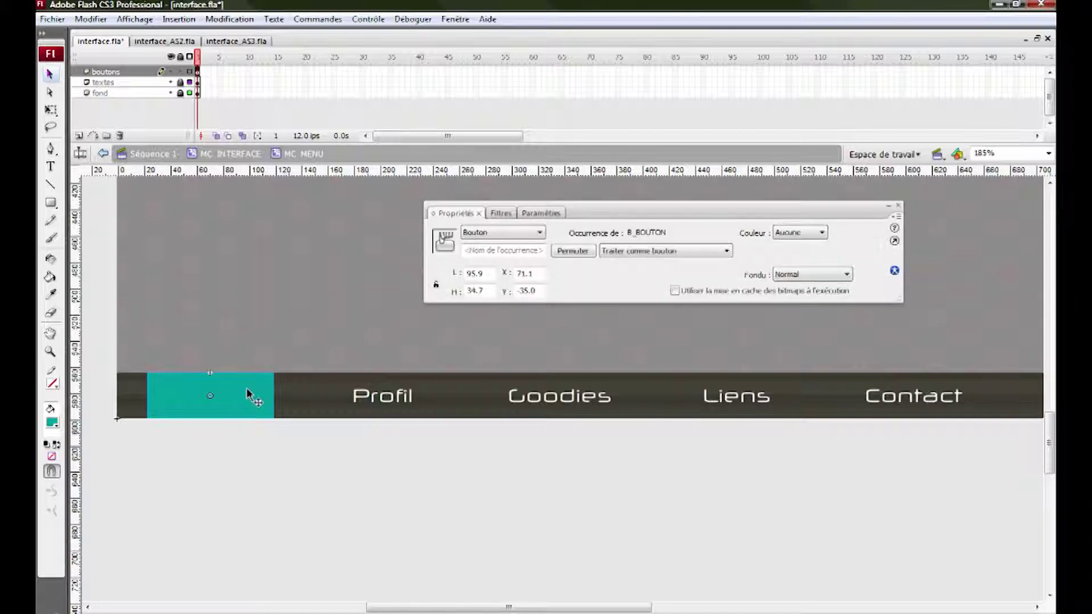
{"action": "double_click", "coordinate": [247, 388]}
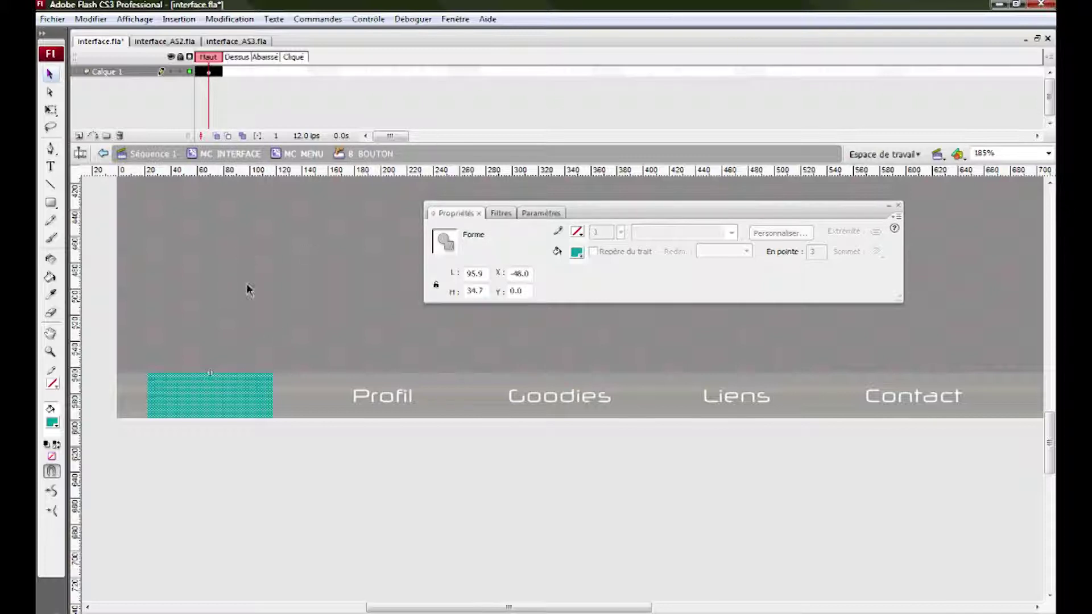
{"action": "left_click", "coordinate": [271, 272]}
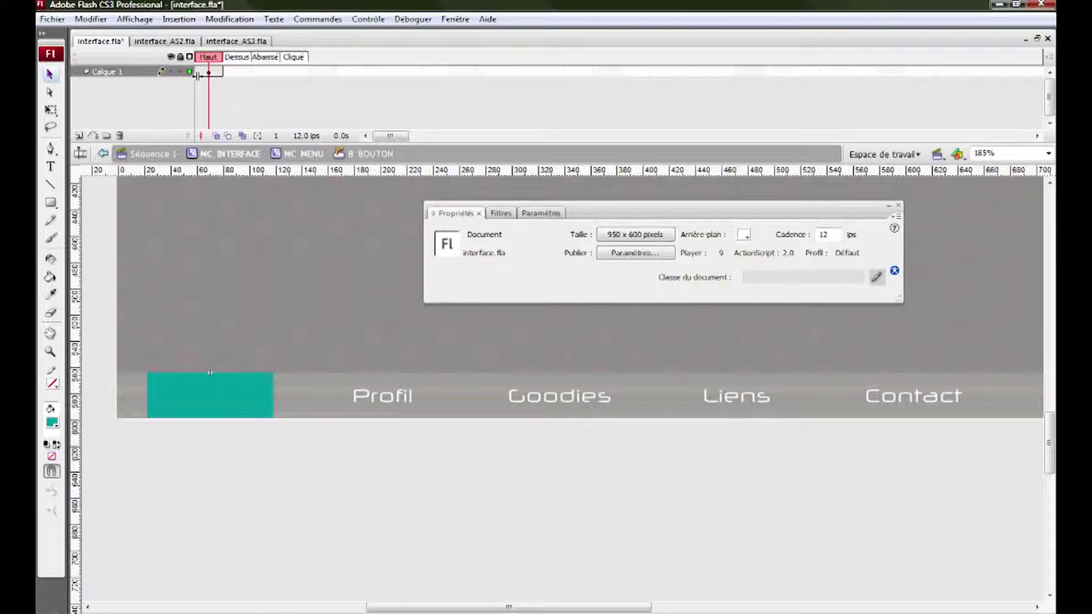
{"action": "left_click", "coordinate": [210, 72]}
{"action": "mouse_move", "coordinate": [210, 73]}
{"action": "left_mouse_down"}
{"action": "mouse_move", "coordinate": [292, 72]}
{"action": "mouse_move", "coordinate": [209, 59]}
{"action": "left_mouse_up"}
{"action": "left_click", "coordinate": [296, 57]}
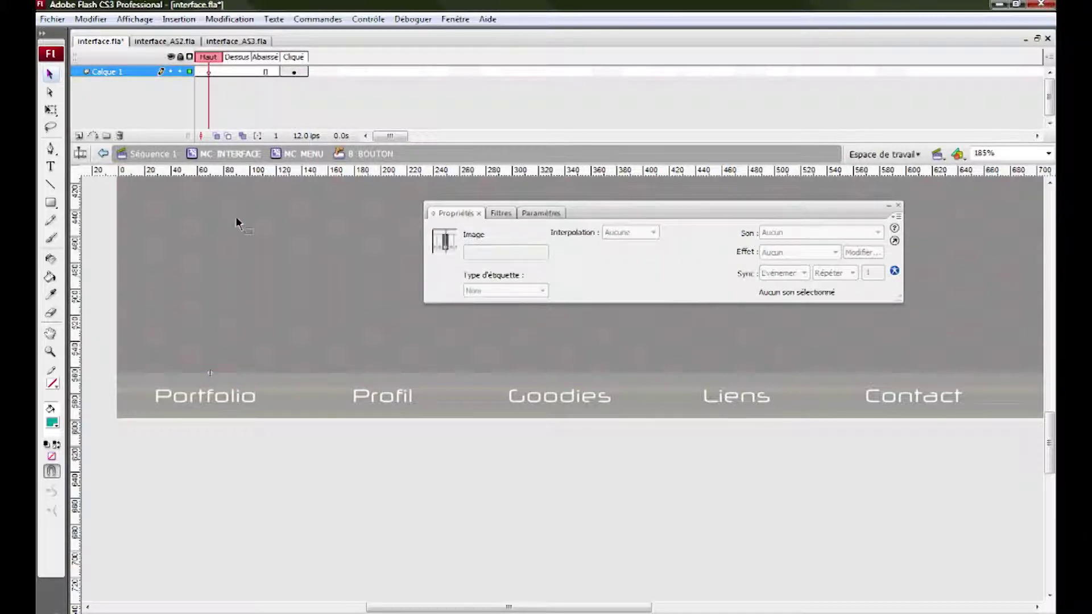
{"action": "left_click", "coordinate": [298, 154]}
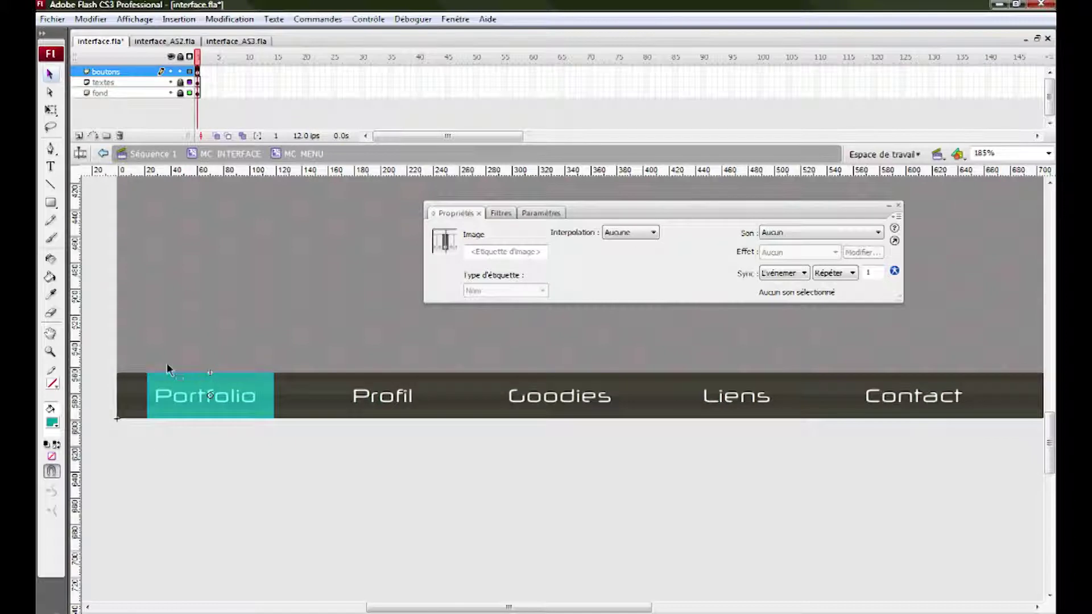
Reopen the B_BOUTON symbol for editing and rename its layer "zone"
{"action": "double_click", "coordinate": [245, 382]}
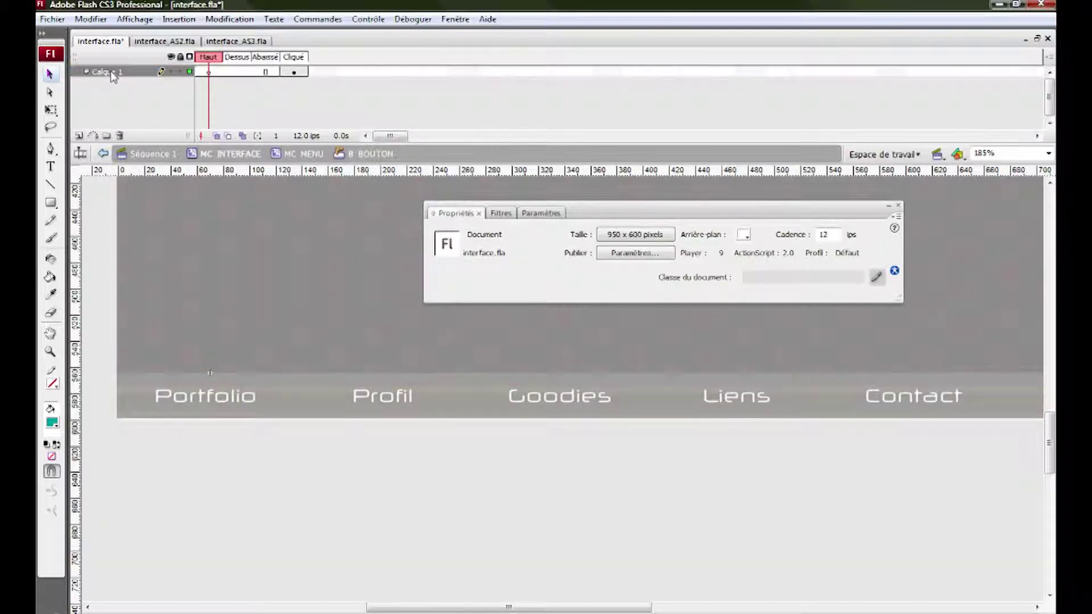
{"action": "double_click", "coordinate": [105, 71]}
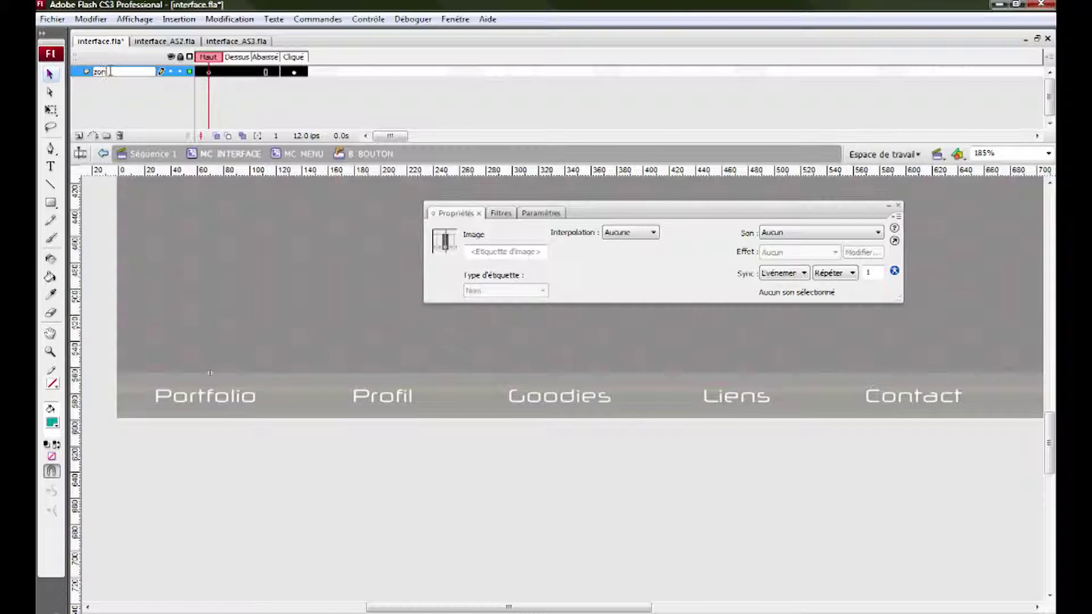
{"action": "key", "text": "Return"}
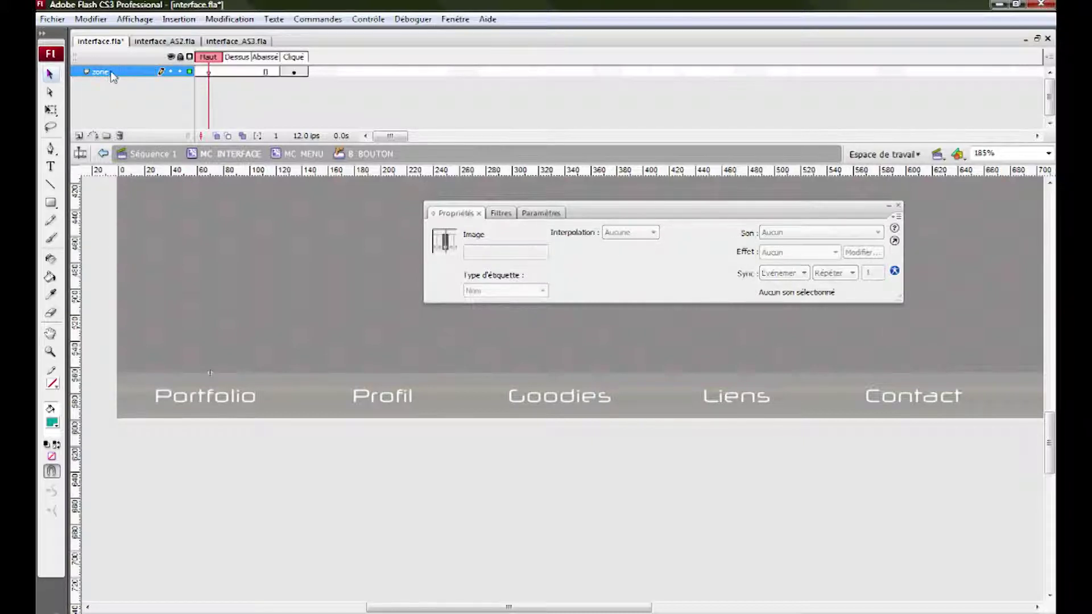
Lock the zone layer and add a new layer named "animation" above it
{"action": "left_click", "coordinate": [80, 137]}
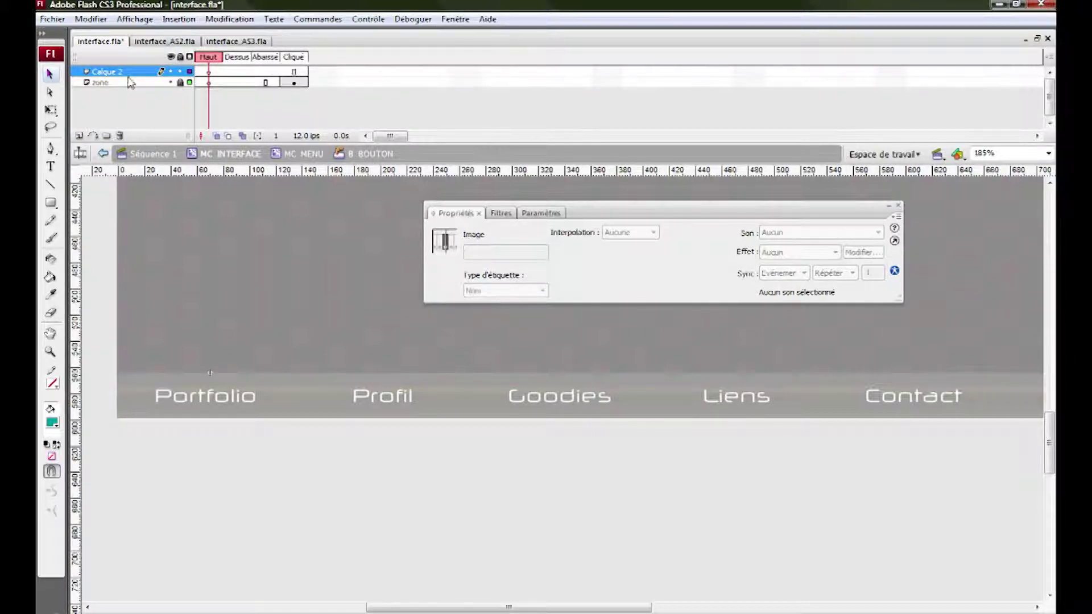
{"action": "double_click", "coordinate": [112, 73]}
{"action": "type", "text": "s"}
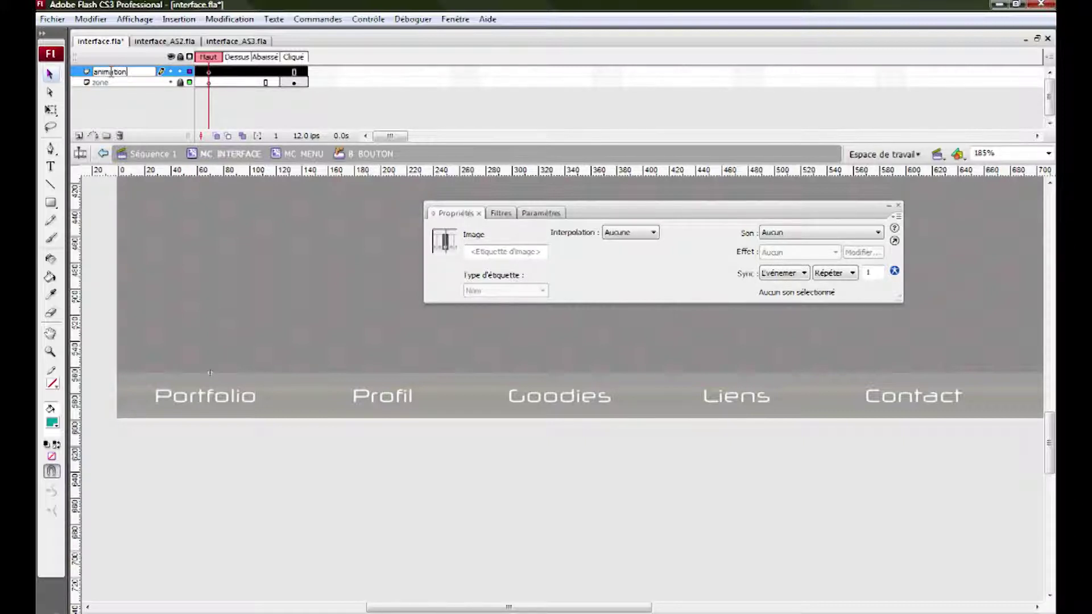
{"action": "key", "text": "Return"}
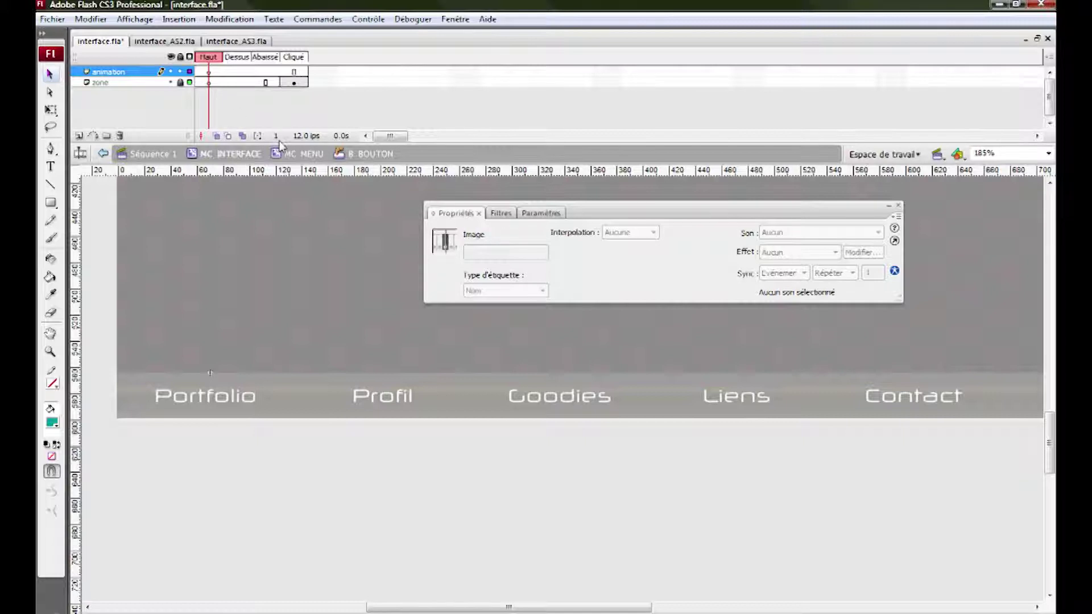
Create a keyframe at the Dessus state of the animation layer and draw a teal square about 8 px wide above the Portfolio text
{"action": "left_click", "coordinate": [241, 73]}
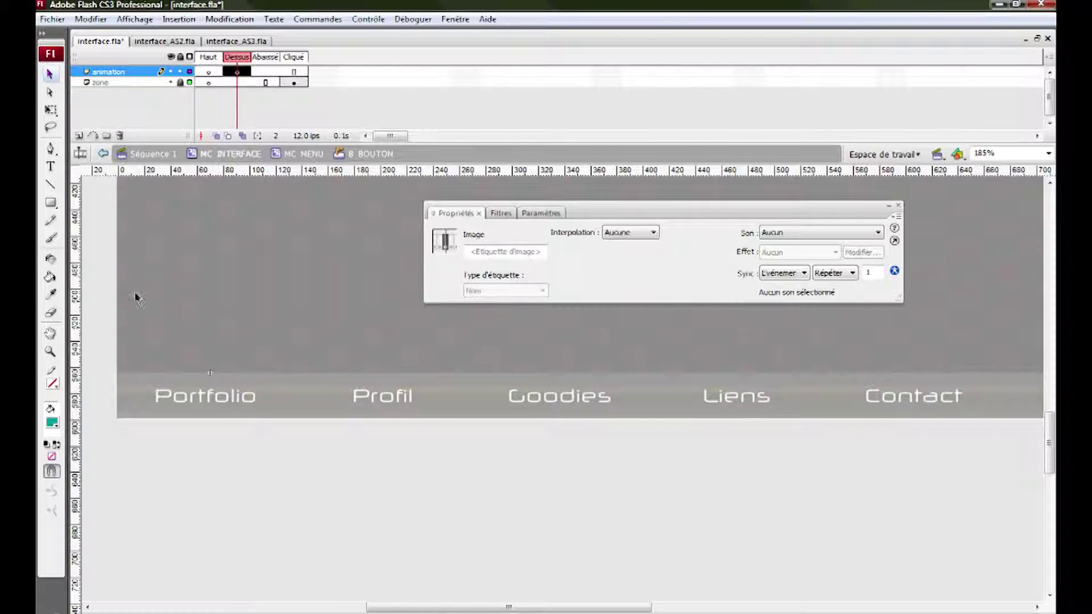
{"action": "left_click", "coordinate": [51, 352]}
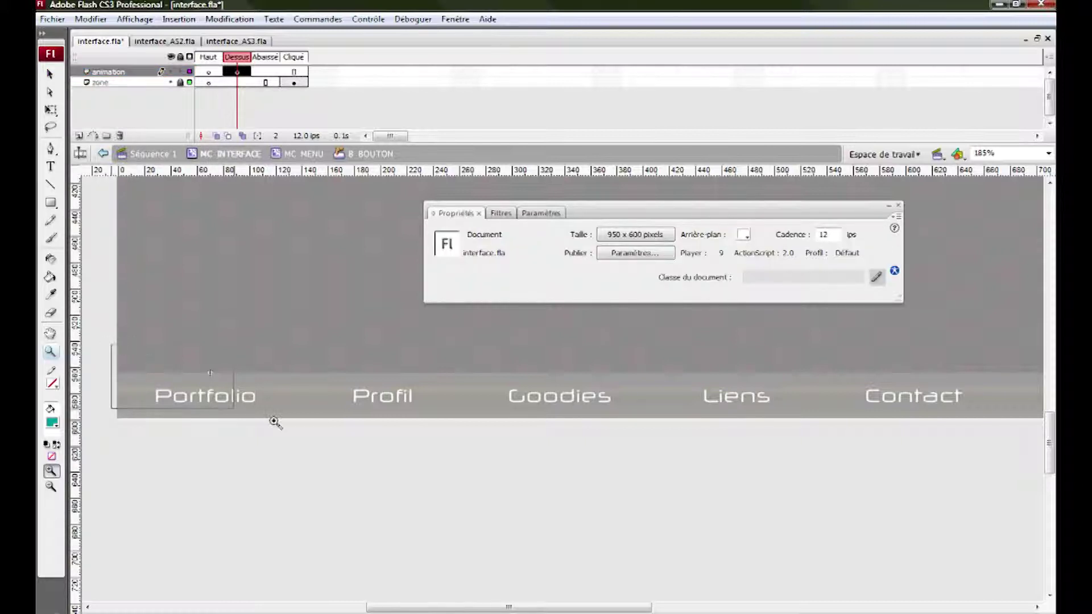
{"action": "left_click_drag", "start_coordinate": [111, 345], "coordinate": [307, 430]}
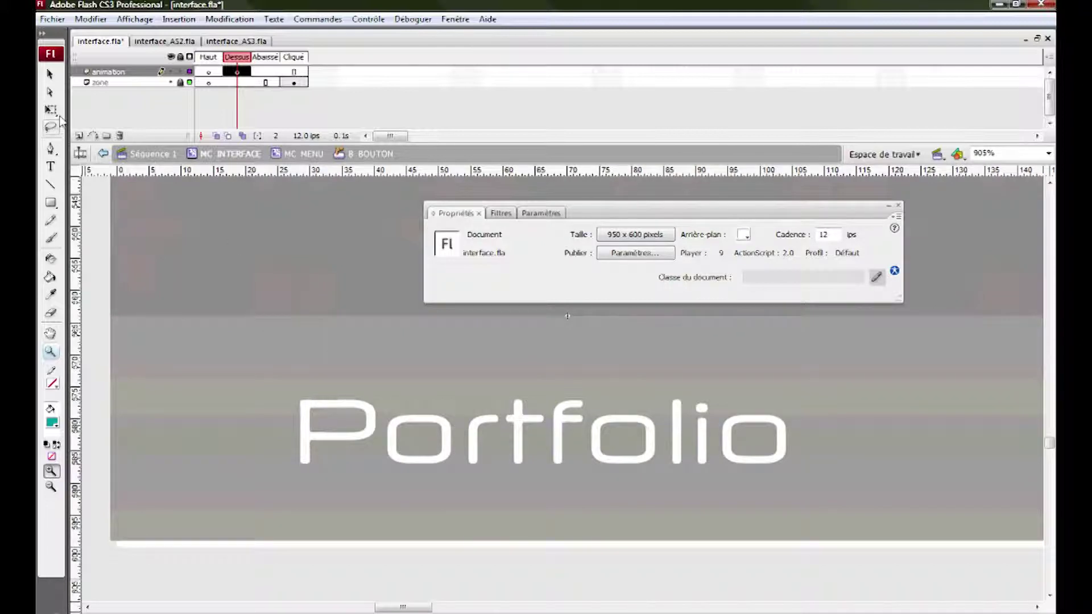
{"action": "left_click", "coordinate": [50, 77]}
{"action": "left_click_drag", "start_coordinate": [358, 307], "coordinate": [268, 338]}
{"action": "left_click", "coordinate": [50, 202]}
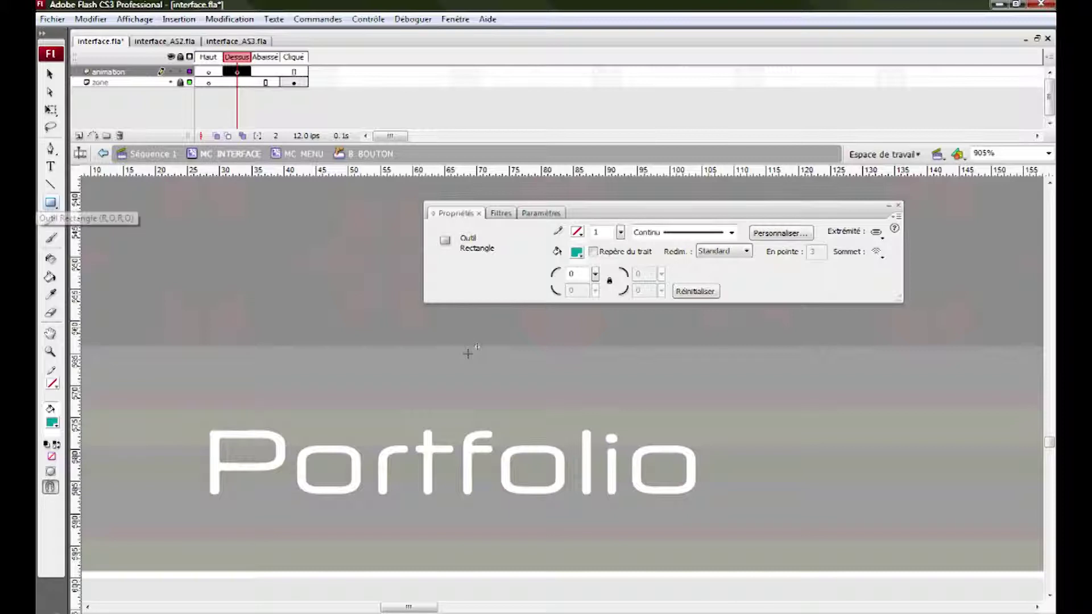
{"action": "left_click_drag", "start_coordinate": [453, 347], "coordinate": [502, 370]}
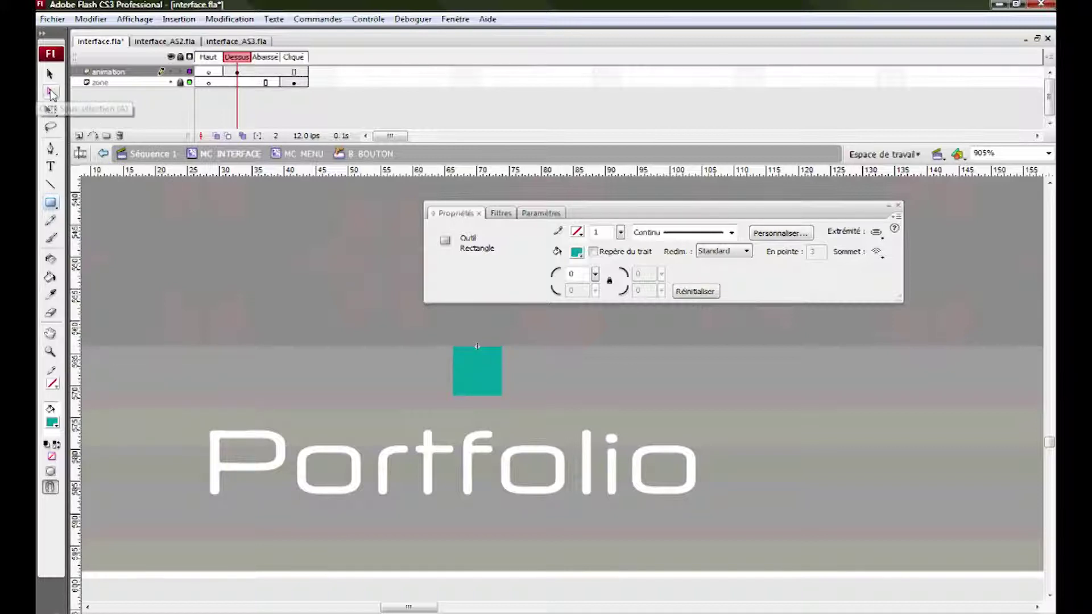